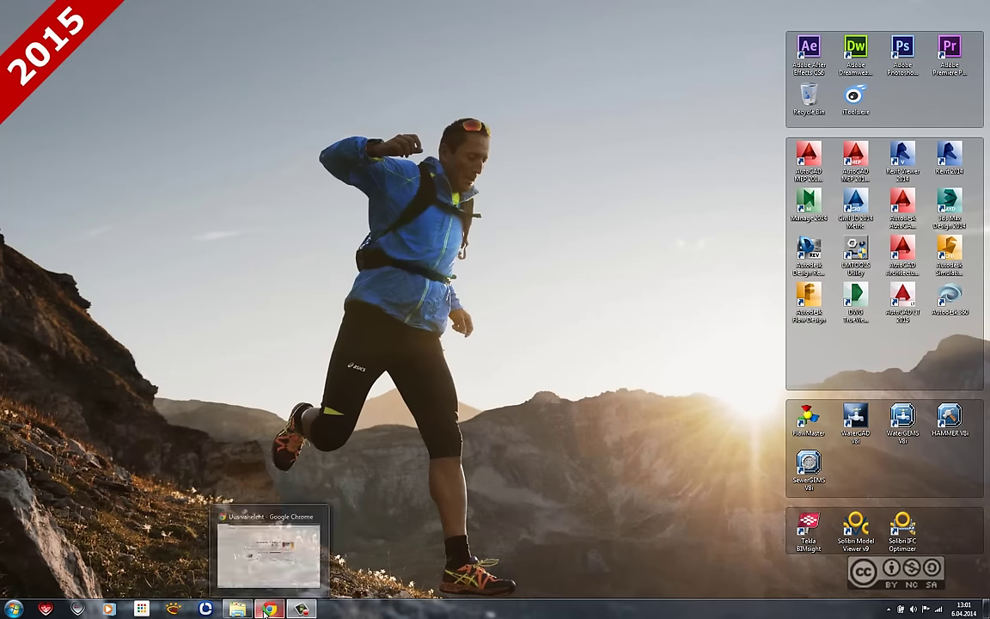
# - Restore the minimized Chrome window from the taskbar to a blank new tab
pyautogui.click(268, 610)
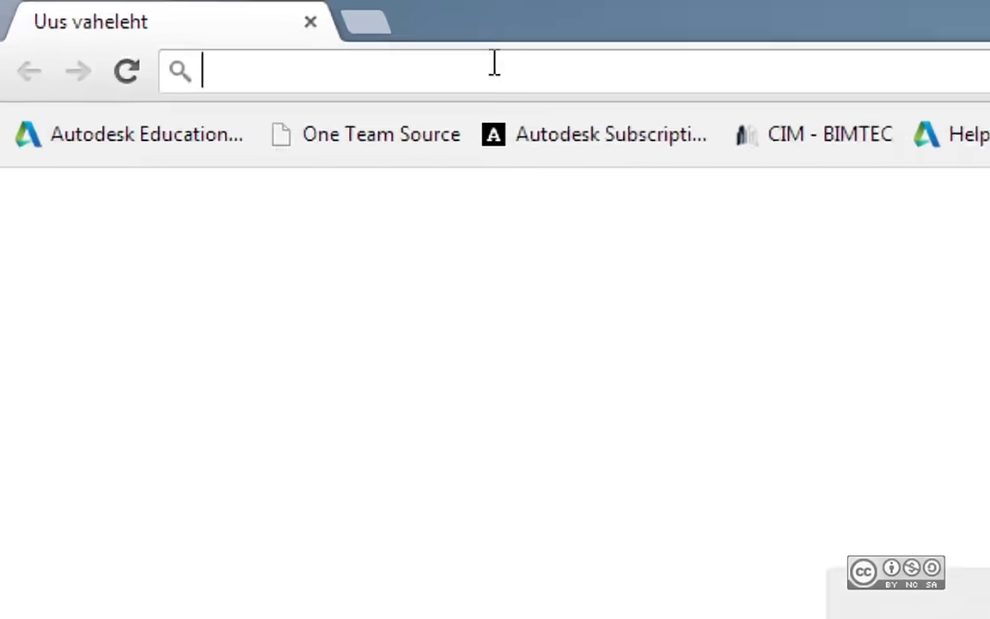
# - Go to autodesk.com/civil3 and scroll down to the Civil 3D 2015 download trial section
pyautogui.write('autodesk.com/')
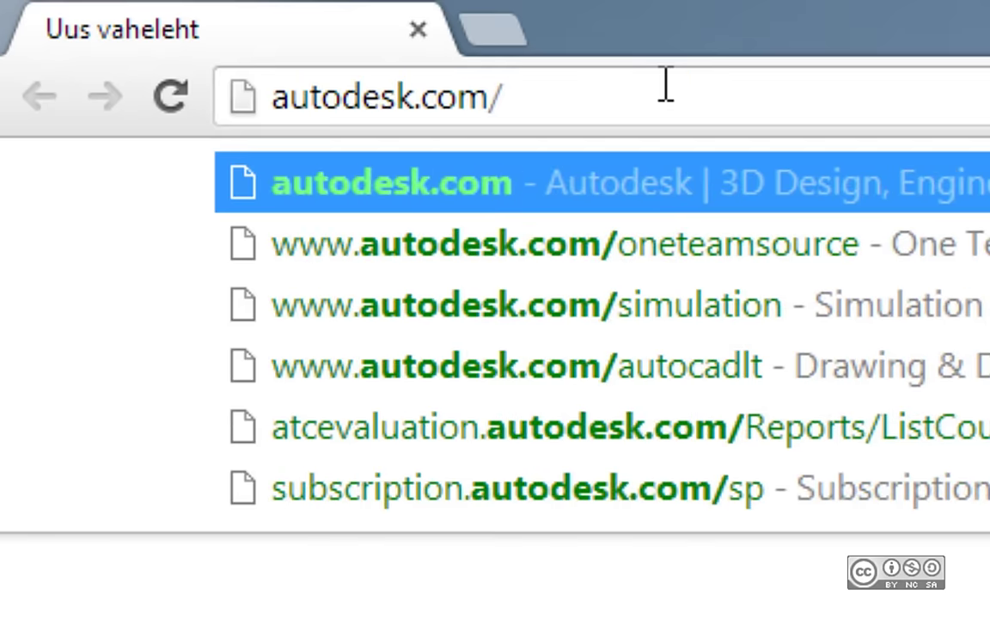
pyautogui.write('civil3')
pyautogui.press('Return')
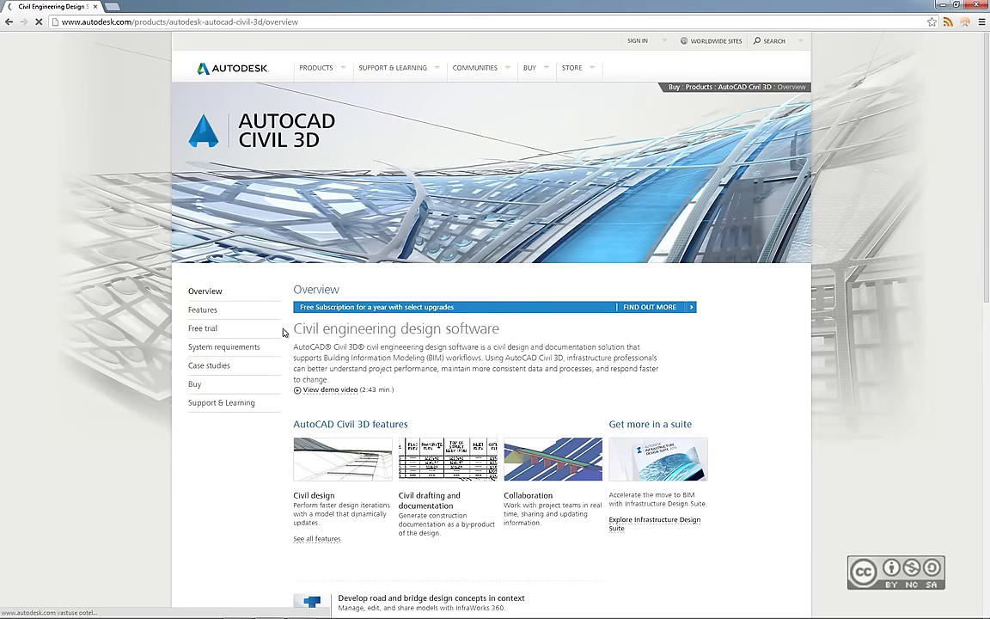
pyautogui.scroll(-2, 263, 449)
pyautogui.scroll(-2, 235, 459)
pyautogui.scroll(-2, 234, 463)
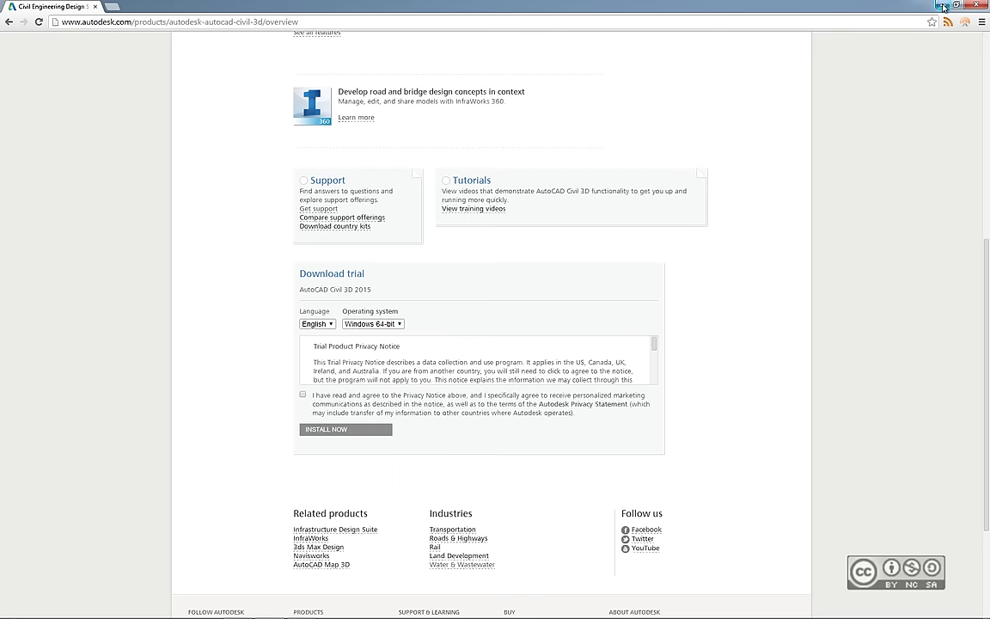
# - Minimize Chrome and run Setup.exe from the Autodesk_Civil_2015_English_Win_64bit_DLM folder
pyautogui.click(943, 7)
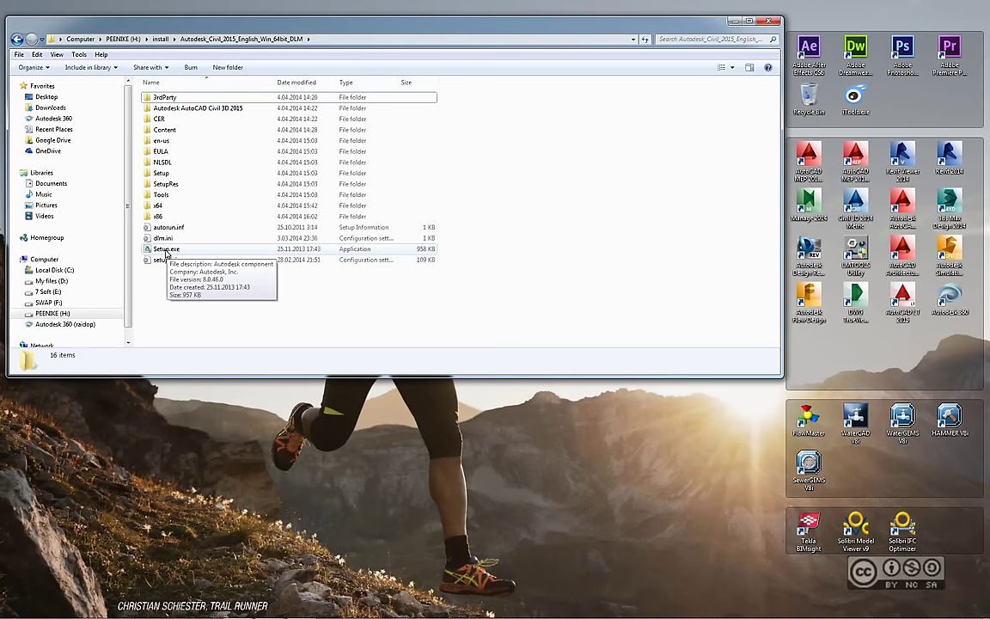
pyautogui.doubleClick(167, 250)
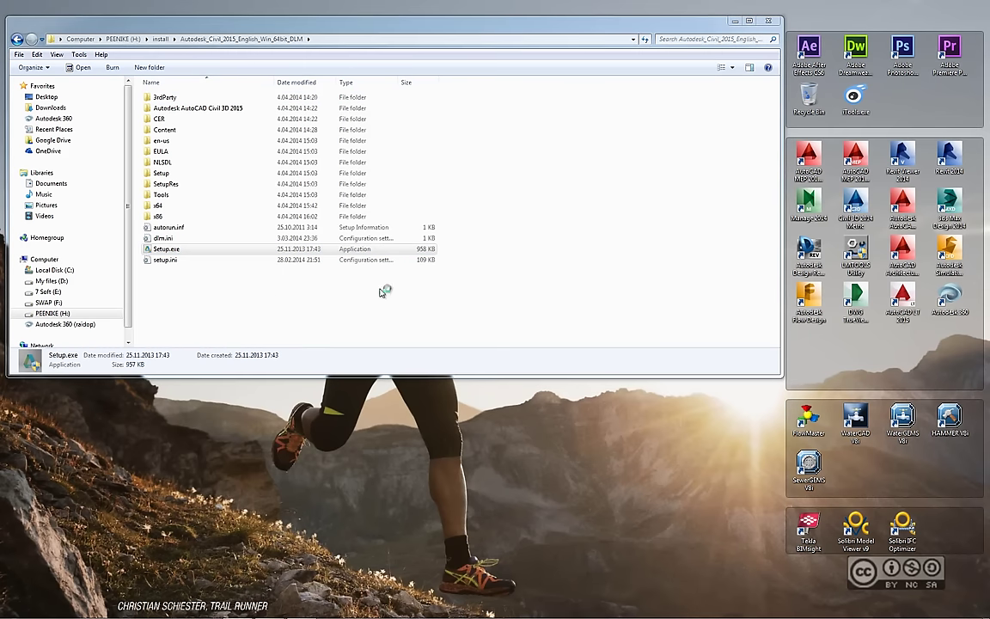
# - Confirm the launch prompt so the Civil 3D 2015 setup starts running
pyautogui.click(733, 22)
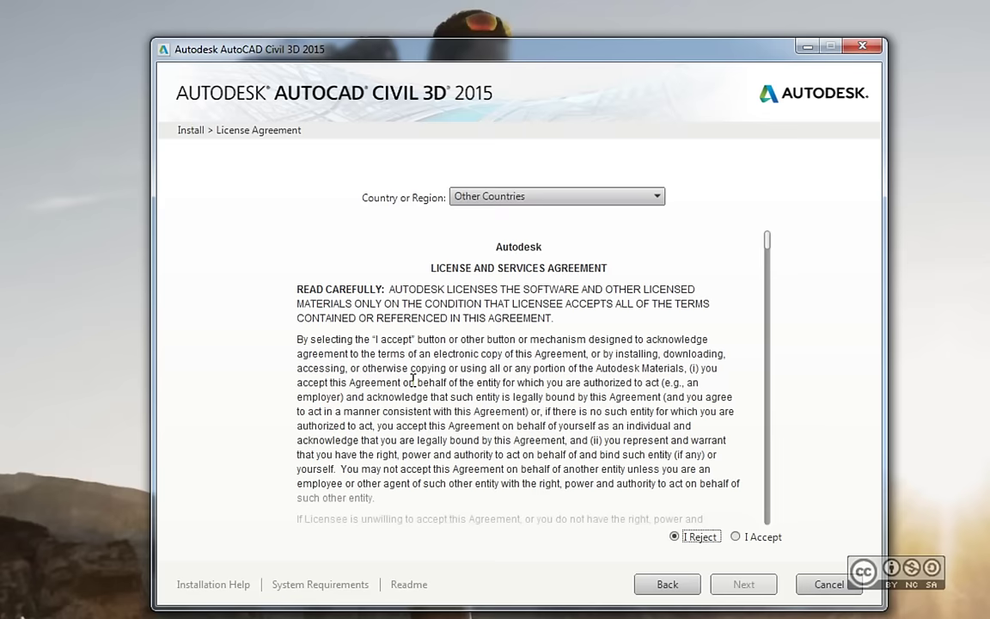
# - Accept the license agreement for Other Countries and continue to Product Information
pyautogui.press('Right')
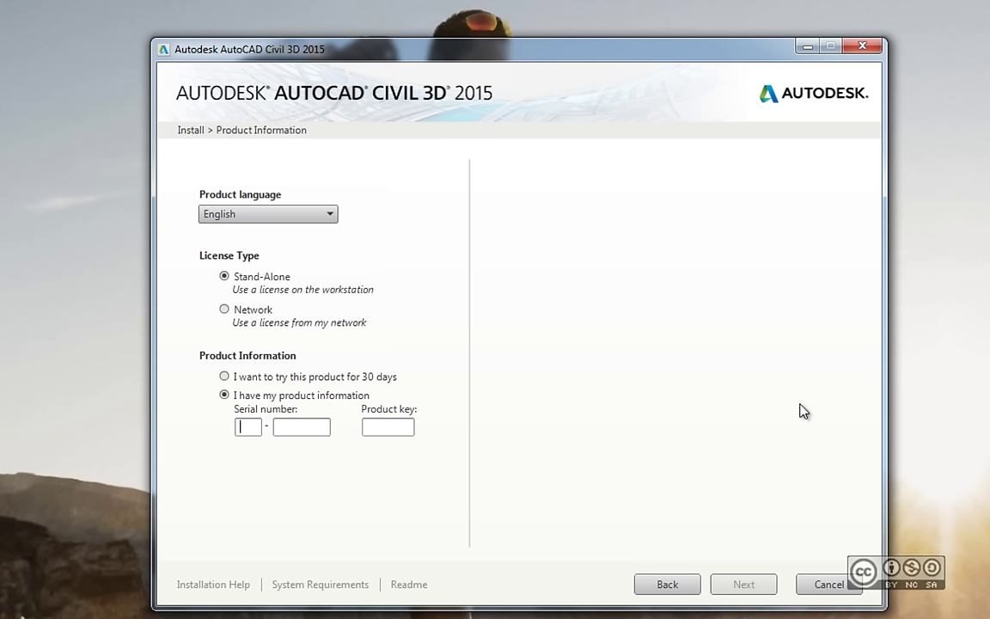
# - Preview the Network license type, return to Stand-Alone, and select the 30-day trial option
pyautogui.hotkey('alt', 'n')
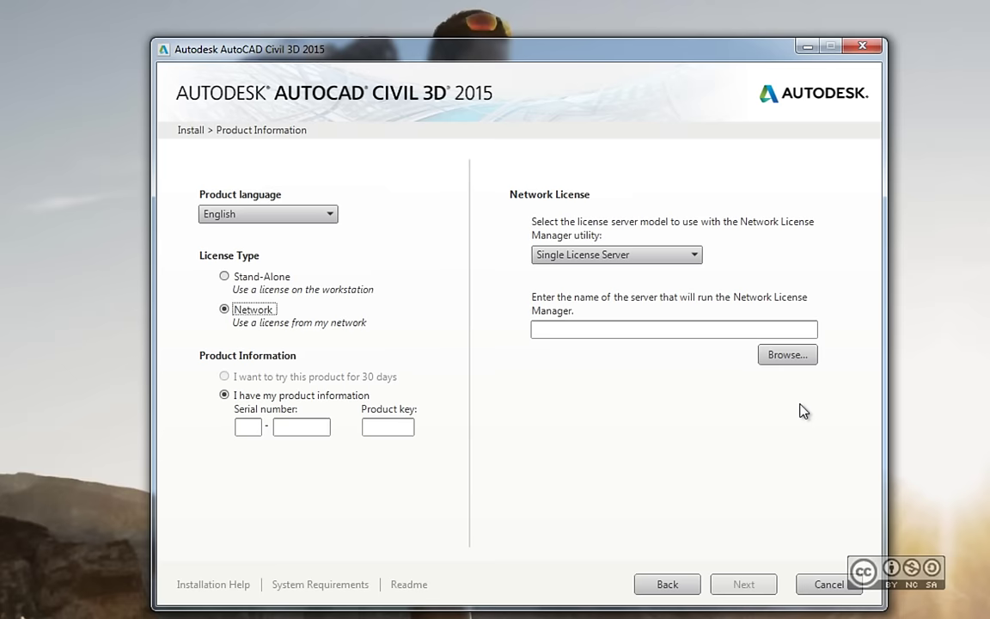
pyautogui.click(800, 403)
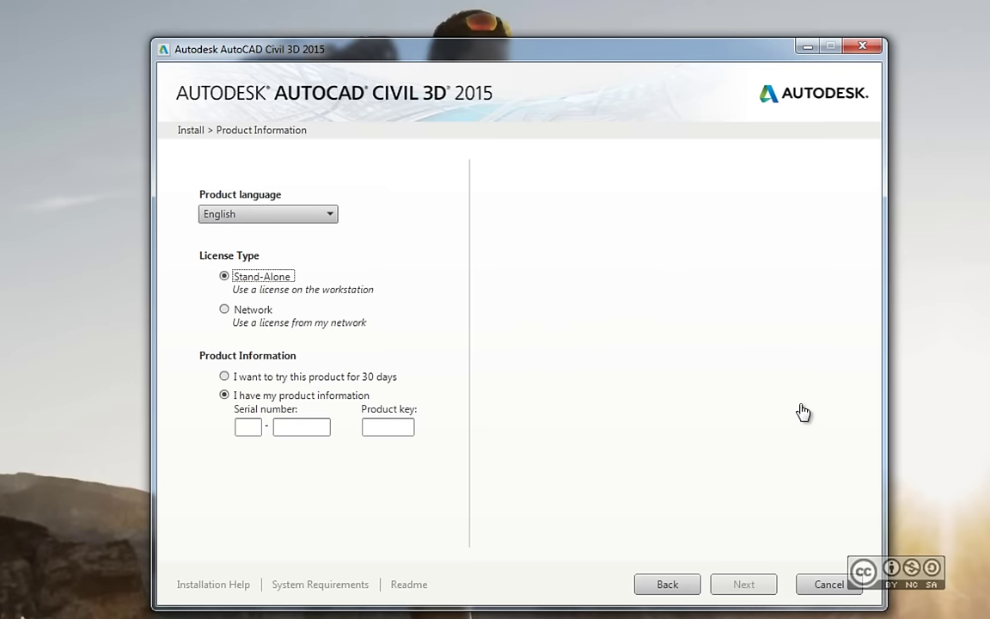
pyautogui.press('Tab')
pyautogui.press('Up')
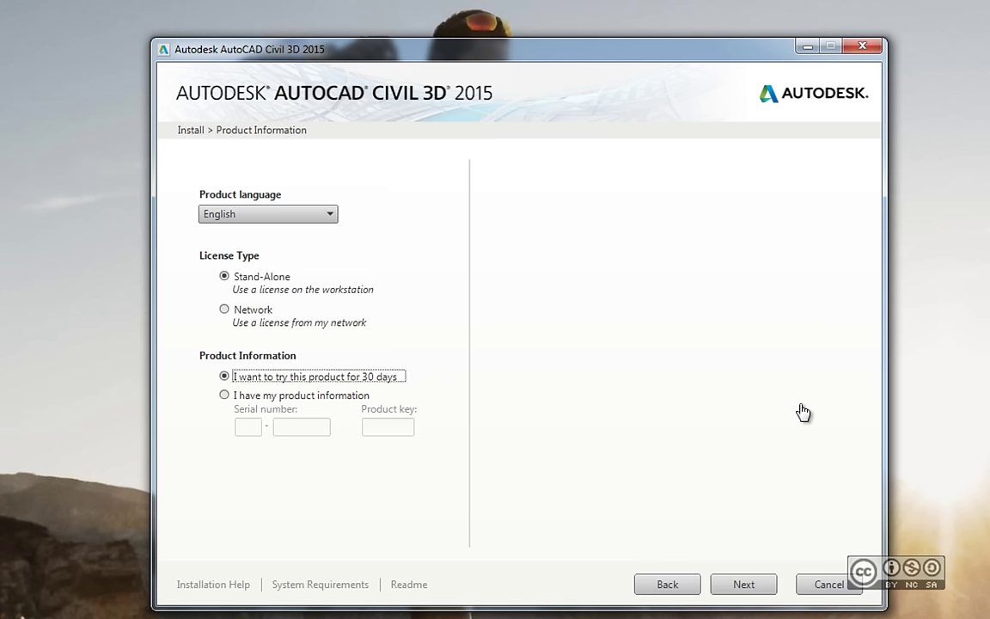
# - Toggle to entering product information and back, leaving the 30-day trial selected
pyautogui.press('Down')
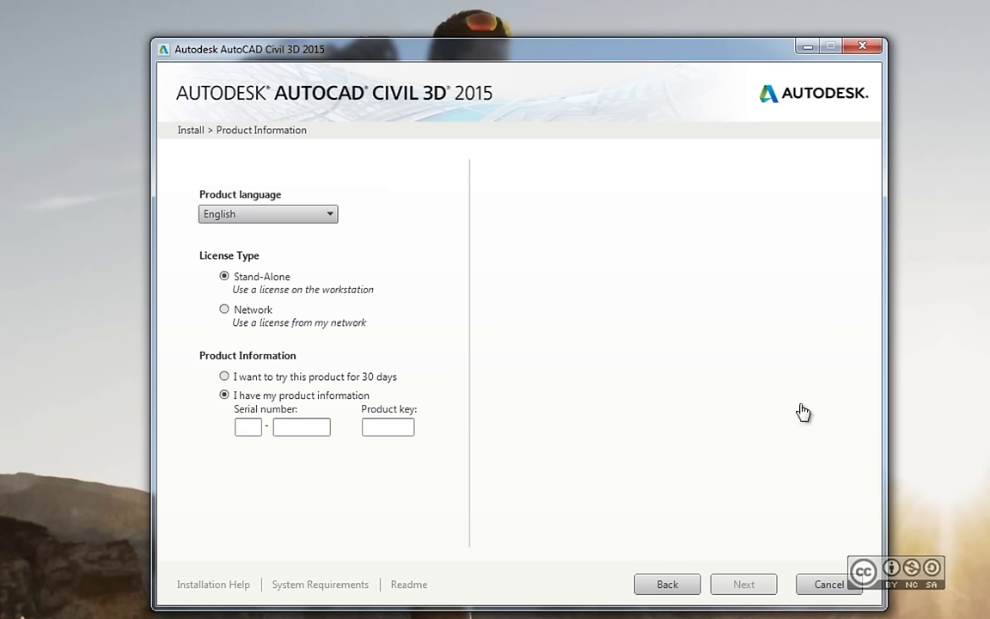
pyautogui.press('Up')
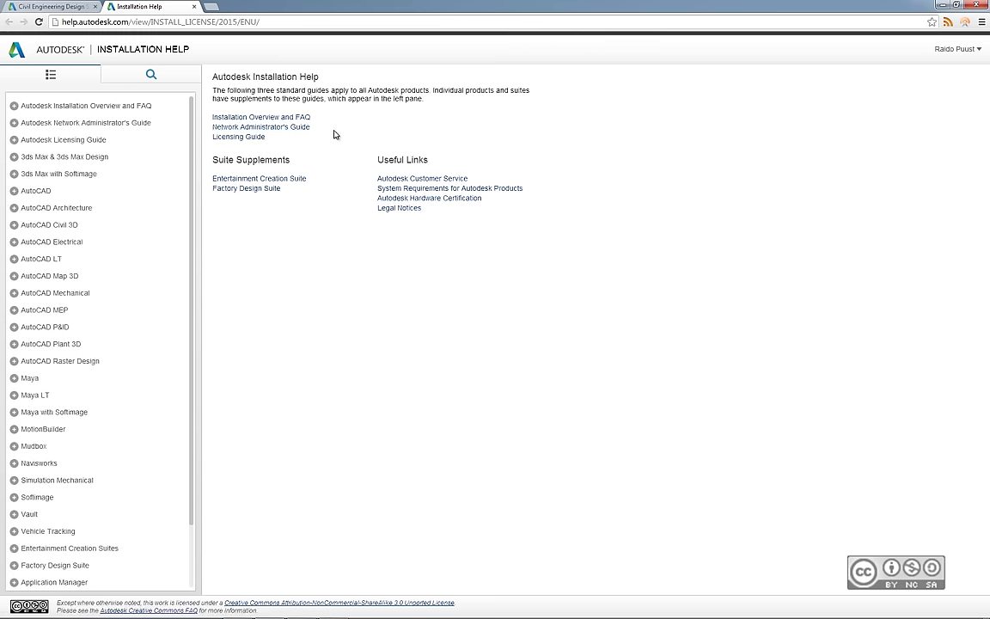
# - View the Civil 3D 2015 system requirements page, then go back to the installer
pyautogui.click(943, 7)
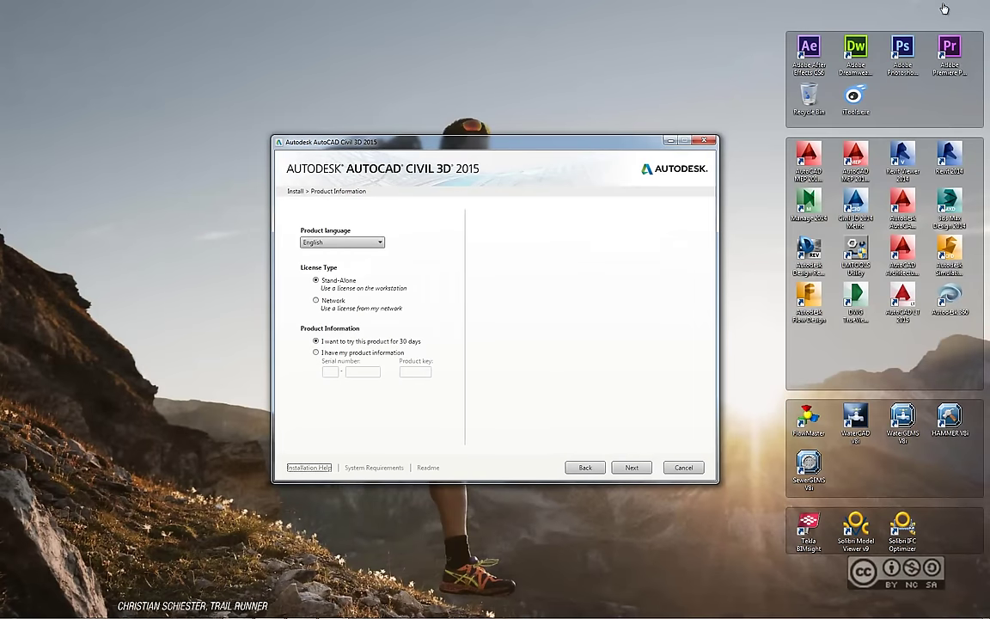
pyautogui.click(389, 474)
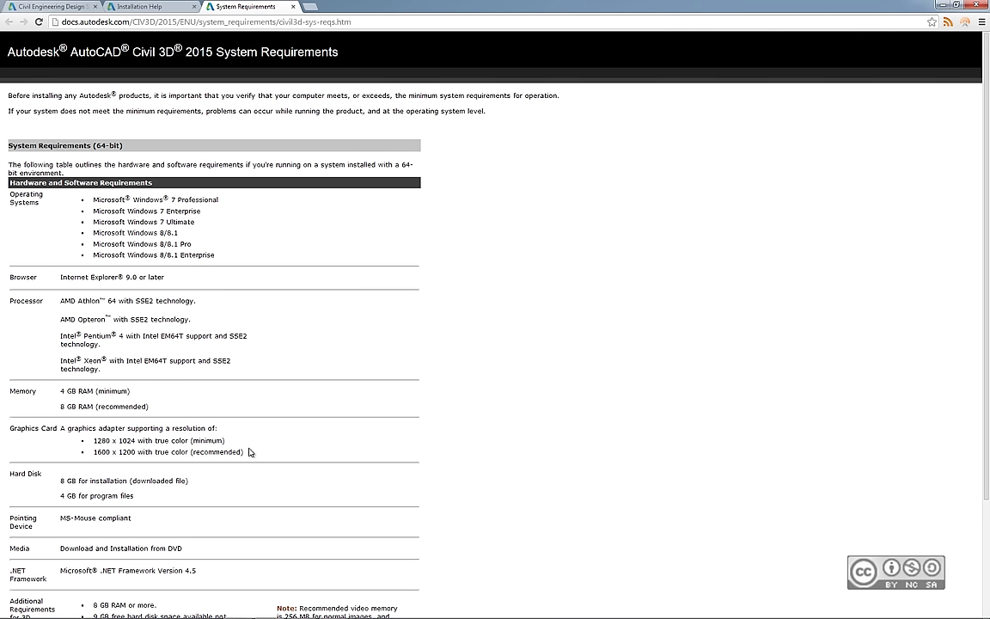
pyautogui.click(939, 6)
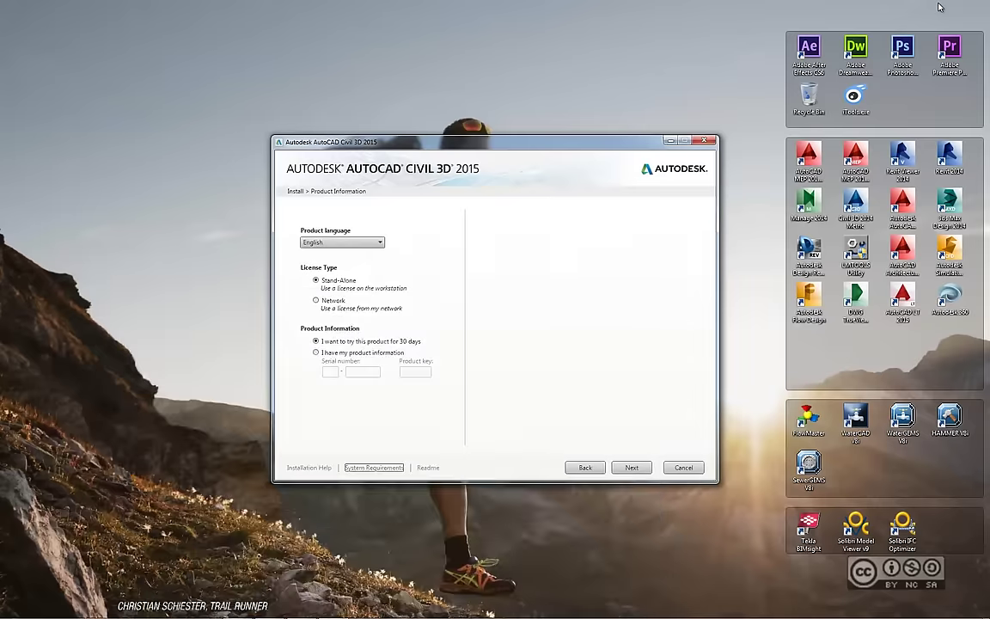
pyautogui.click(428, 467)
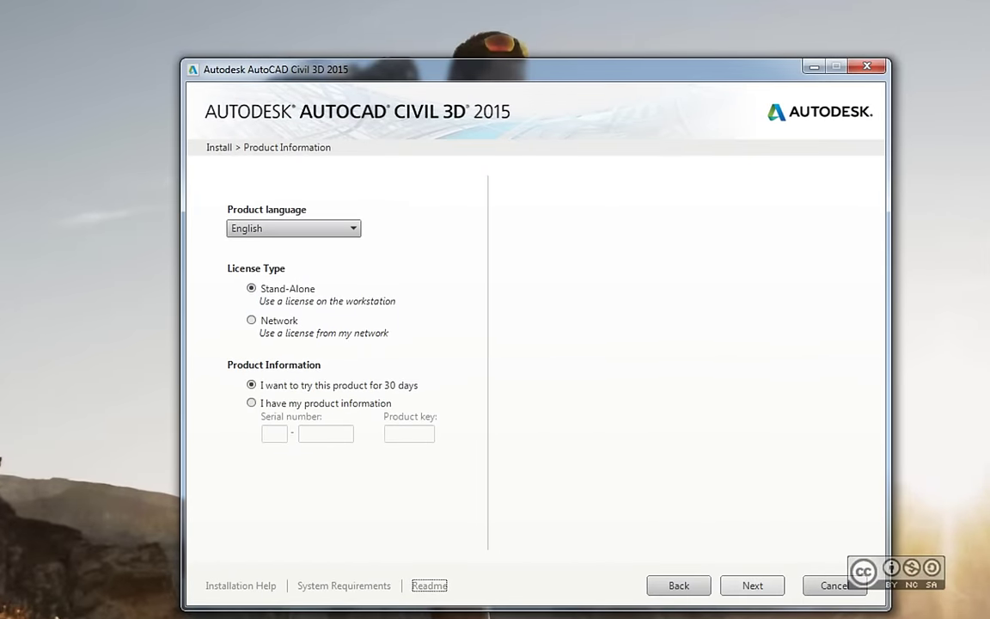
# - On Configure Installation, set Desktop Shortcut to Yes for the Civil 3D as AutoCAD profile
pyautogui.click(756, 586)
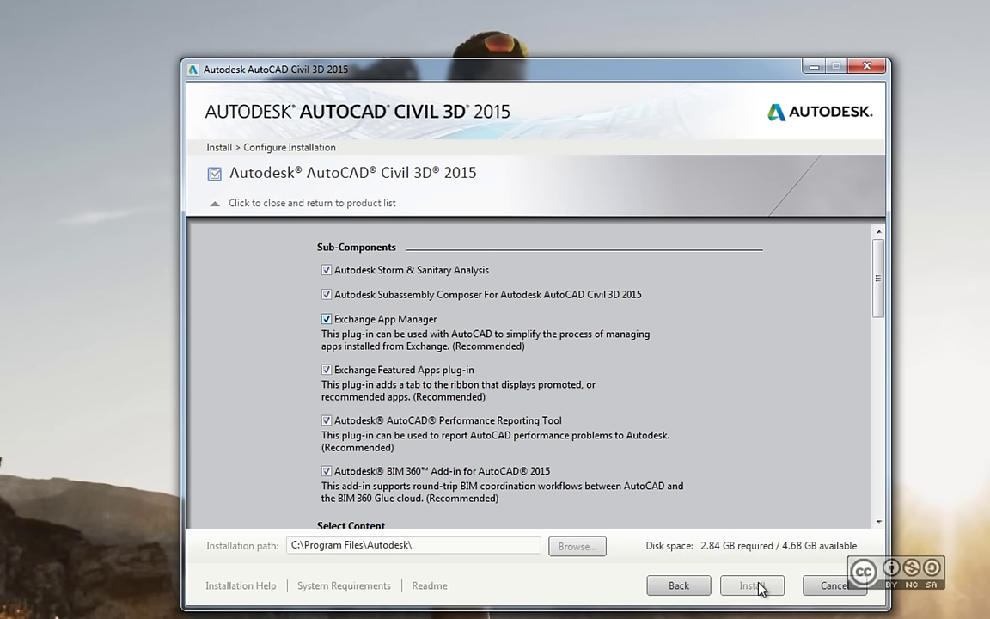
pyautogui.press('Tab')
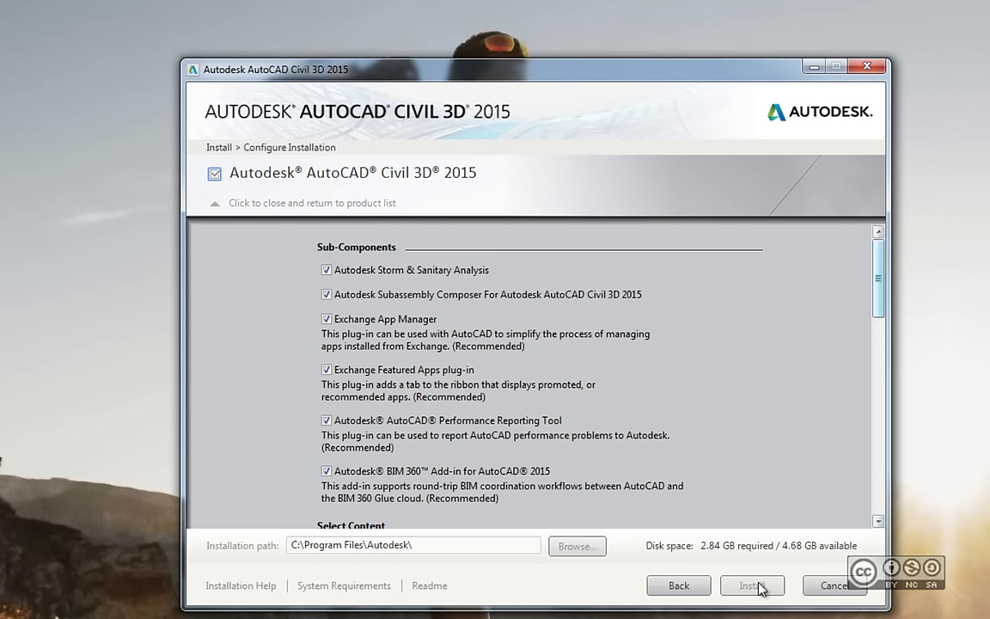
pyautogui.scroll(-2, 758, 587)
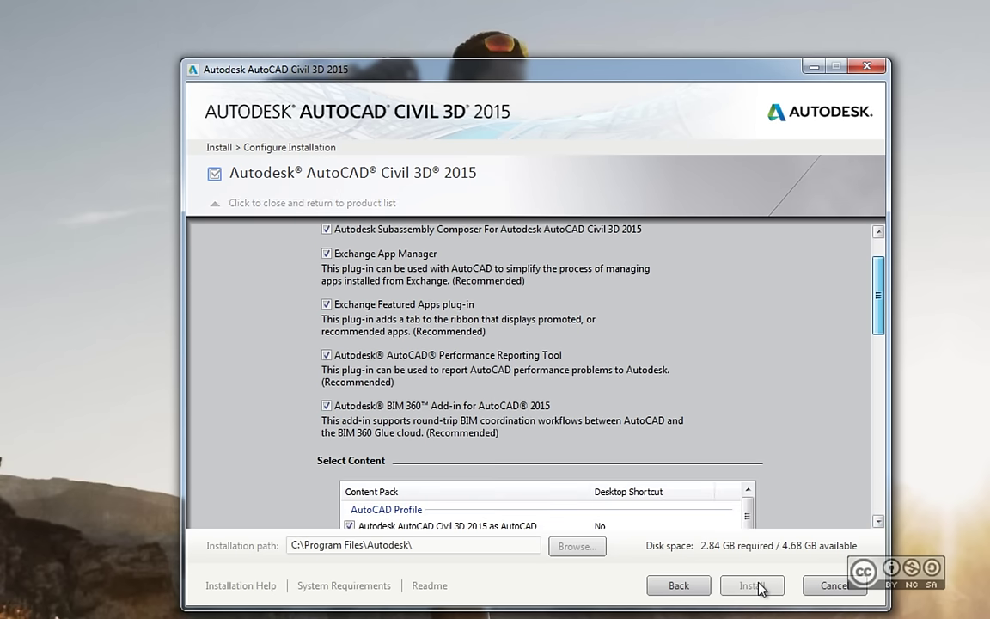
pyautogui.scroll(-2, 760, 587)
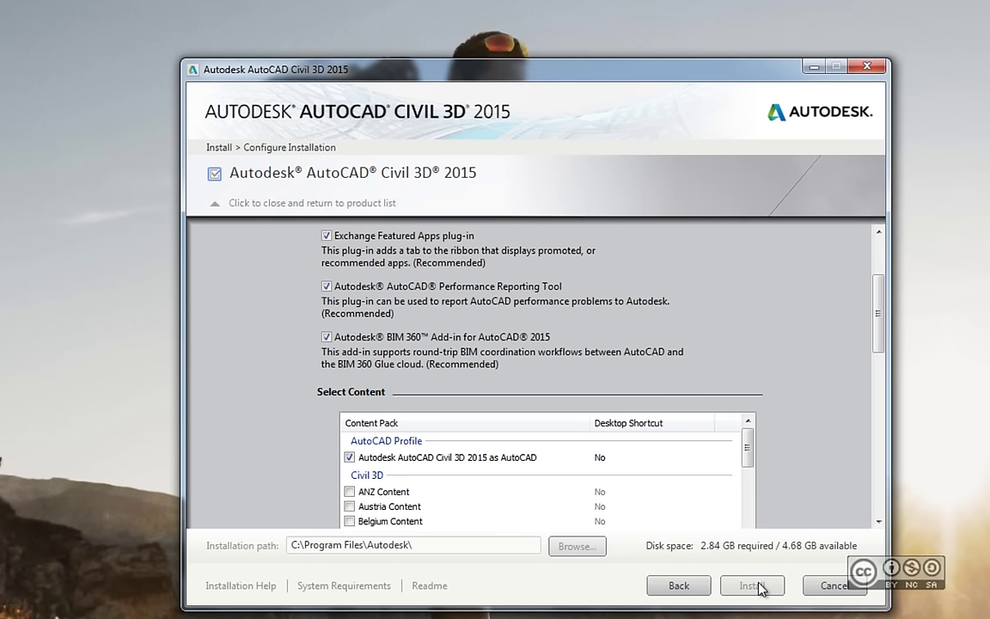
pyautogui.scroll(-3, 758, 587)
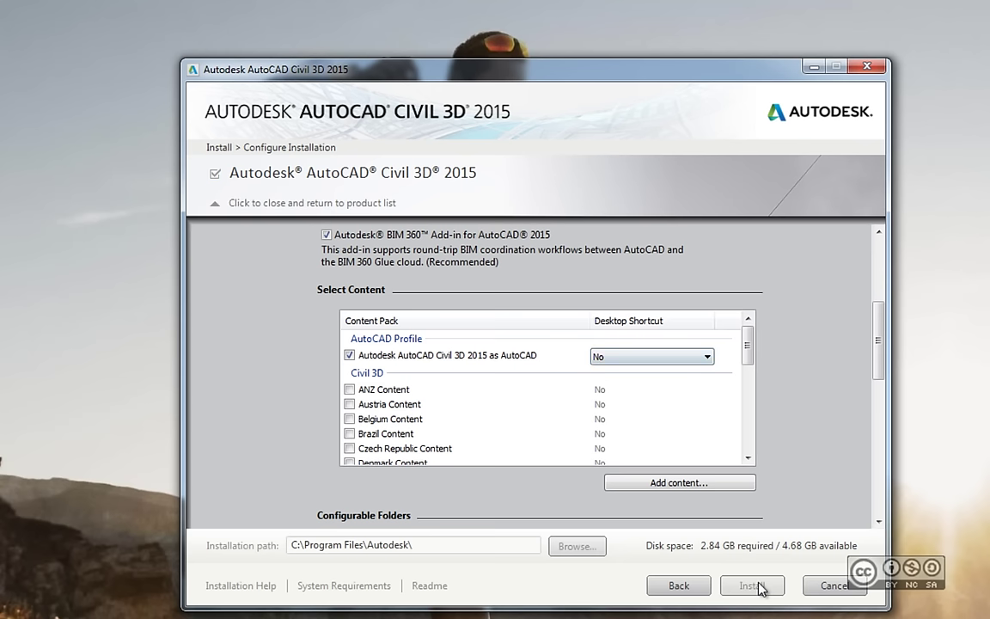
pyautogui.hotkey('alt', 'Down')
pyautogui.press('Down')
pyautogui.press('Return')
# - Uncheck the Civil 3D Imperial content pack, keeping only Civil 3D Metric
pyautogui.scroll(-2, 757, 588)
pyautogui.scroll(-2, 757, 588)
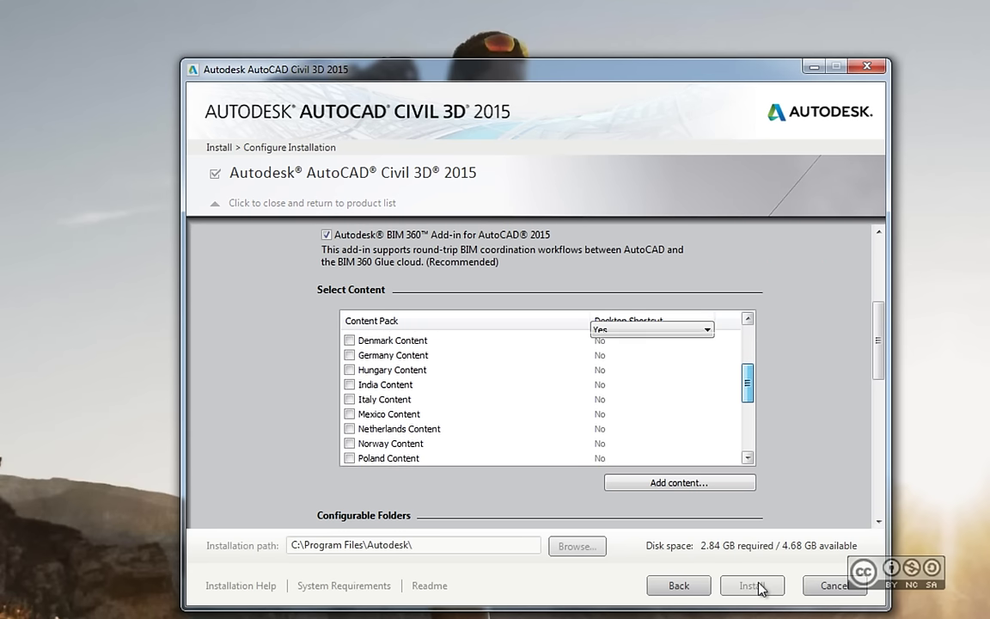
pyautogui.scroll(-1, 757, 588)
pyautogui.scroll(-1, 757, 588)
pyautogui.scroll(-1, 757, 587)
pyautogui.scroll(-1, 757, 587)
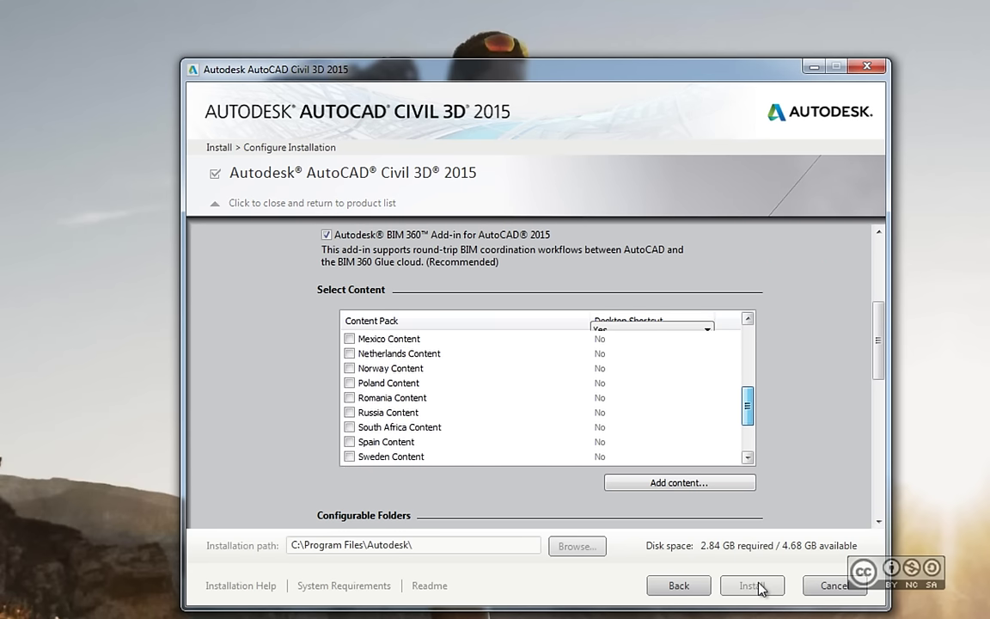
pyautogui.scroll(-1, 757, 588)
pyautogui.scroll(-1, 757, 587)
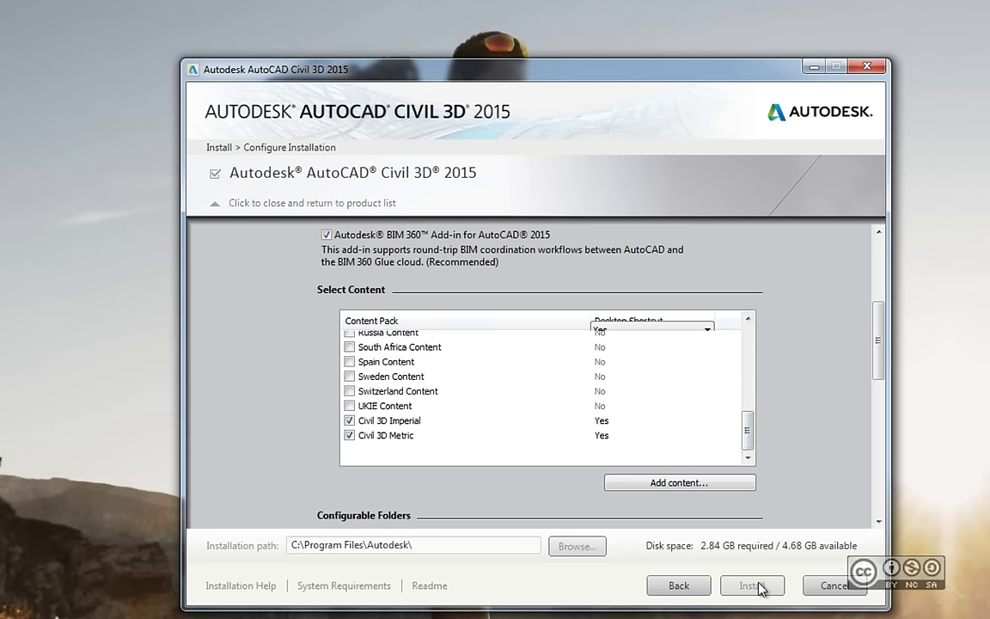
pyautogui.click(349, 420)
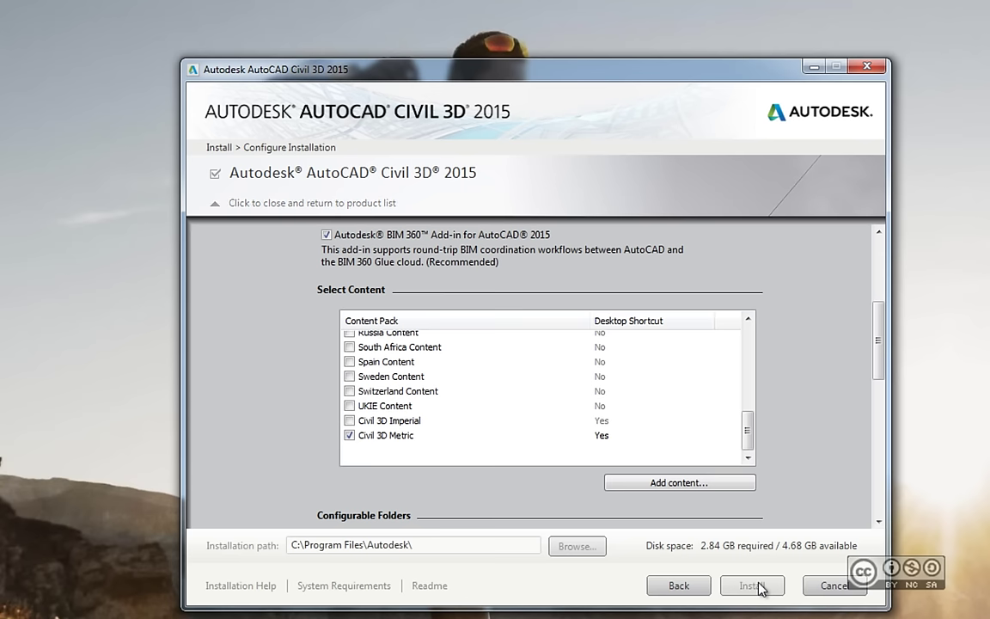
pyautogui.scroll(-1, 760, 588)
pyautogui.scroll(-2, 760, 588)
pyautogui.scroll(-3, 760, 588)
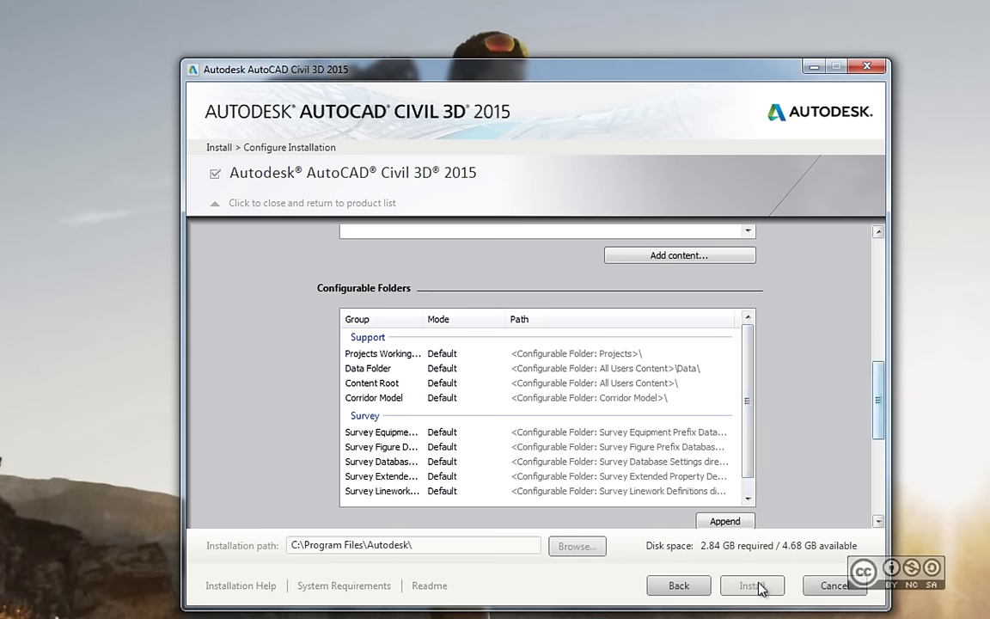
# - Select Custom installation type and review the feature tree, all features except Visual LISP Tutorials selected
pyautogui.scroll(-1, 759, 588)
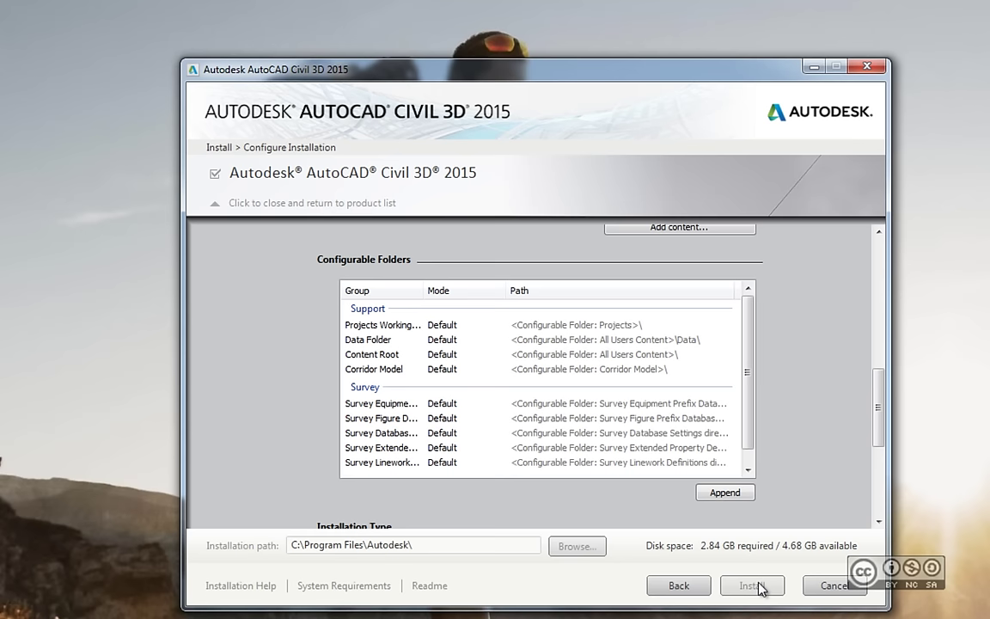
pyautogui.scroll(-3, 758, 588)
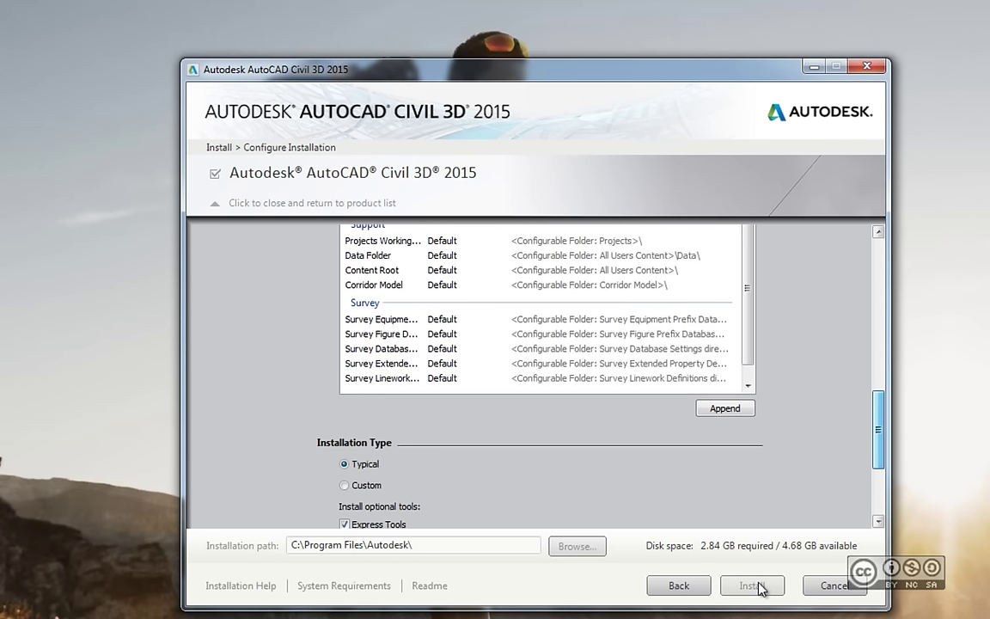
pyautogui.scroll(-3, 759, 588)
pyautogui.scroll(-2, 759, 588)
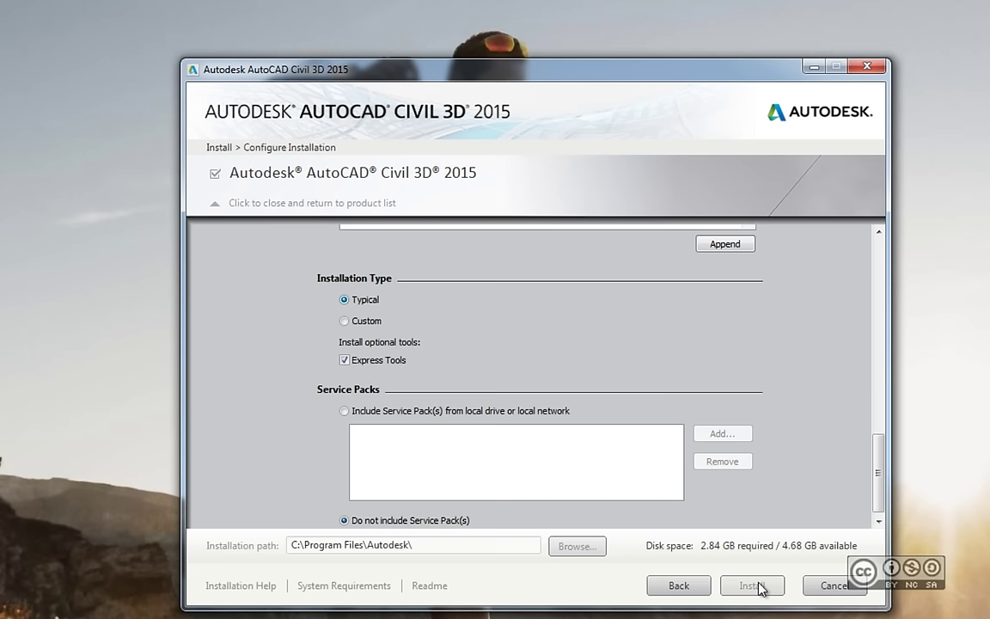
pyautogui.press('Down')
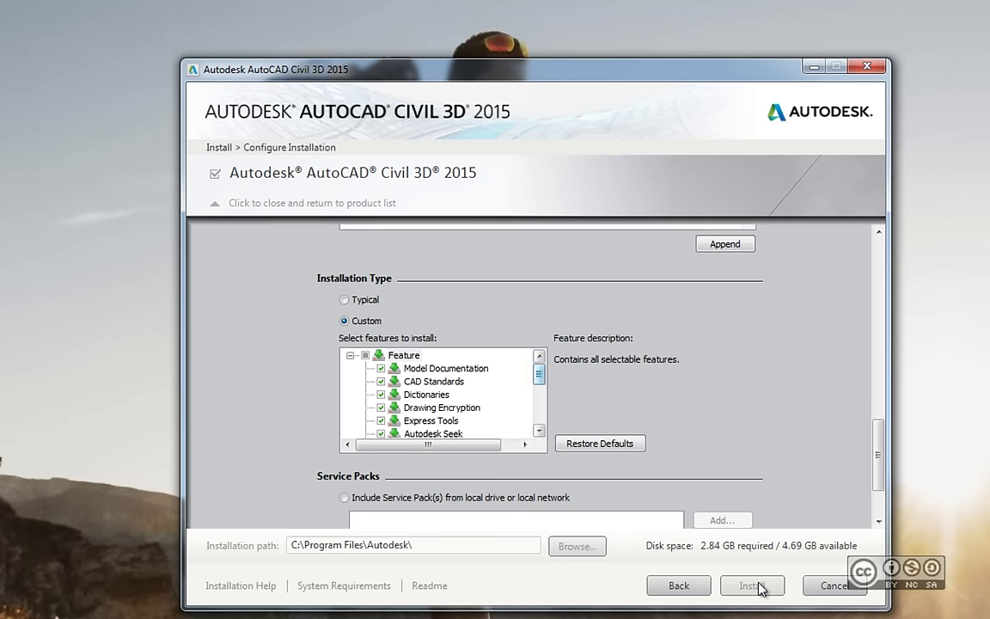
pyautogui.scroll(-1, 759, 588)
pyautogui.scroll(-1, 758, 588)
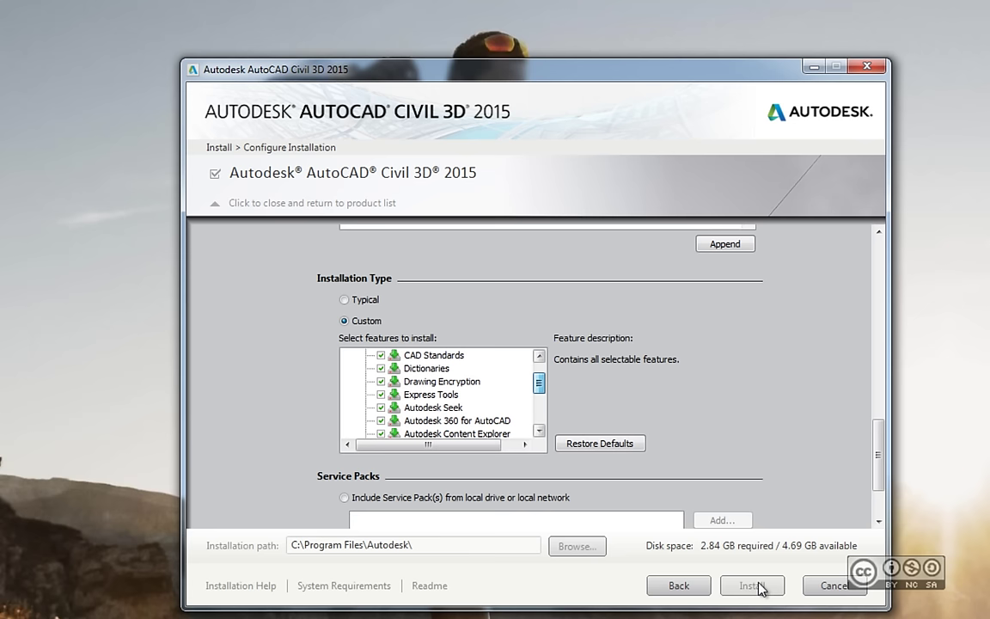
pyautogui.scroll(-1, 759, 588)
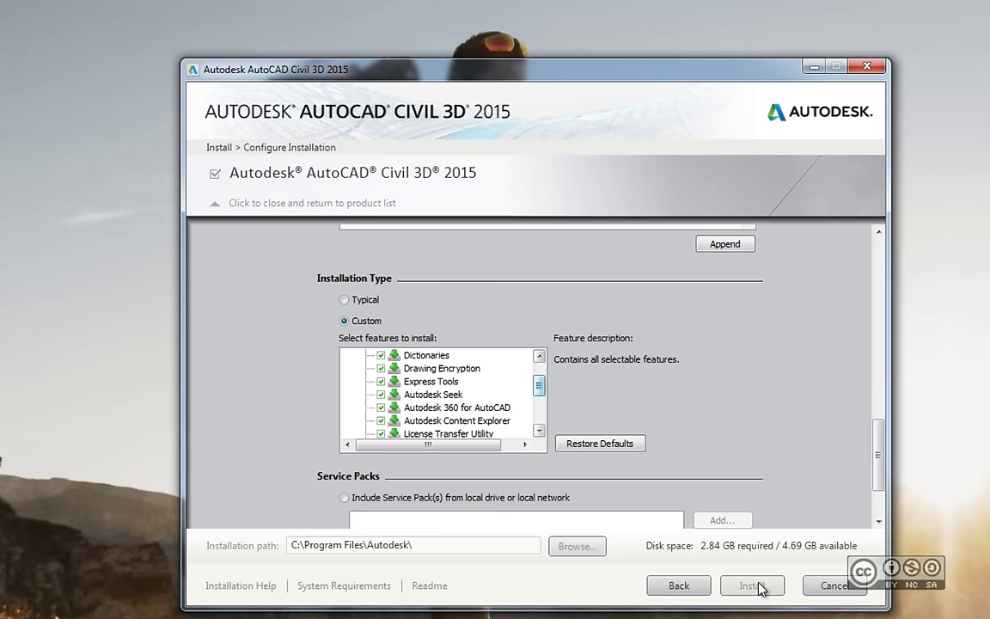
pyautogui.scroll(-2, 758, 588)
pyautogui.scroll(-1, 758, 588)
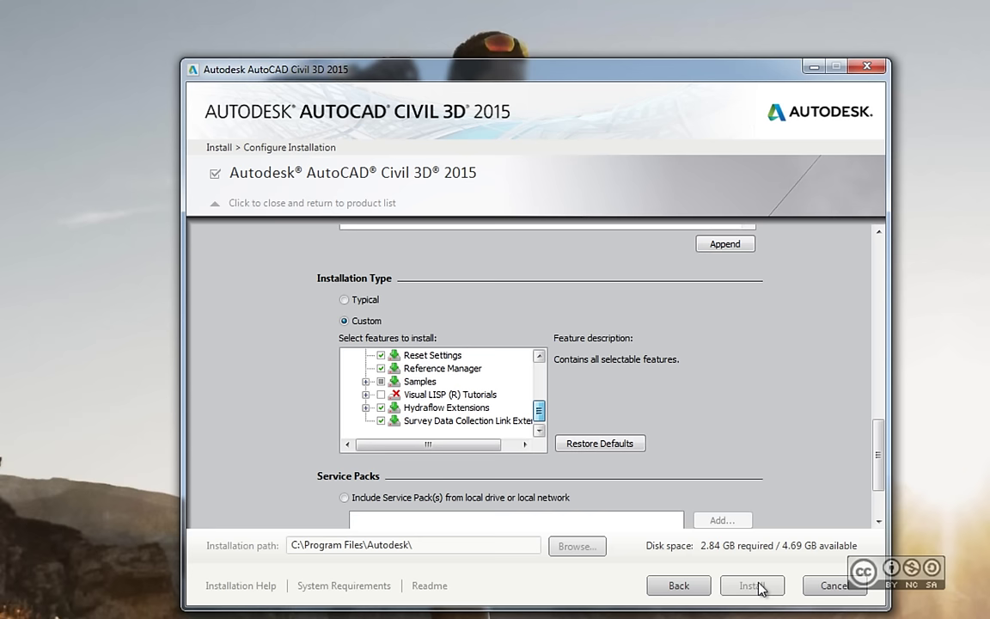
pyautogui.scroll(1, 758, 588)
pyautogui.scroll(3, 758, 588)
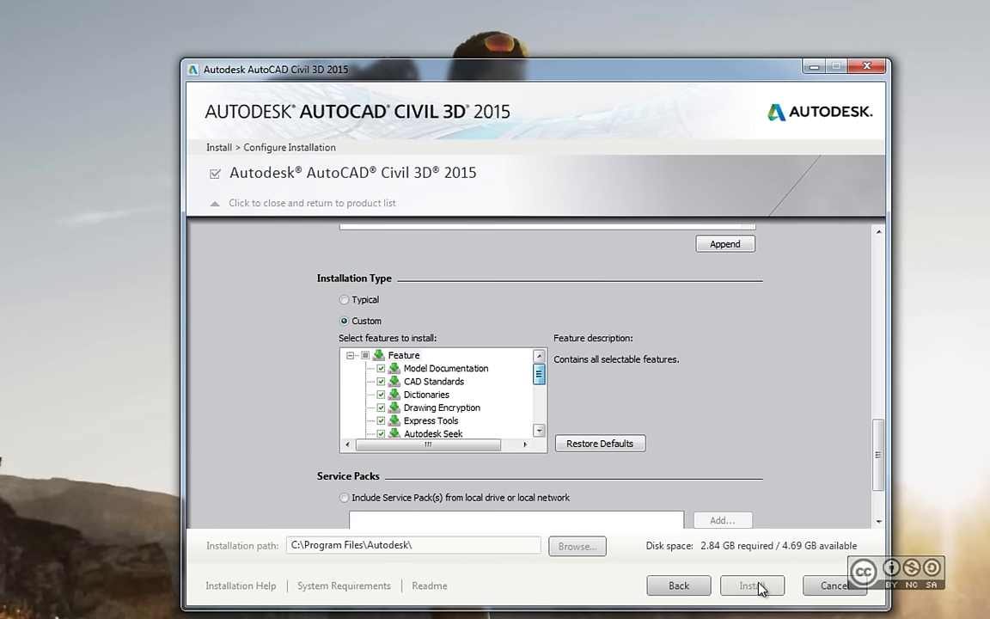
# - Scroll through the Civil 3D configuration options, leaving Service Packs at 'Do not include'
pyautogui.scroll(-2, 758, 588)
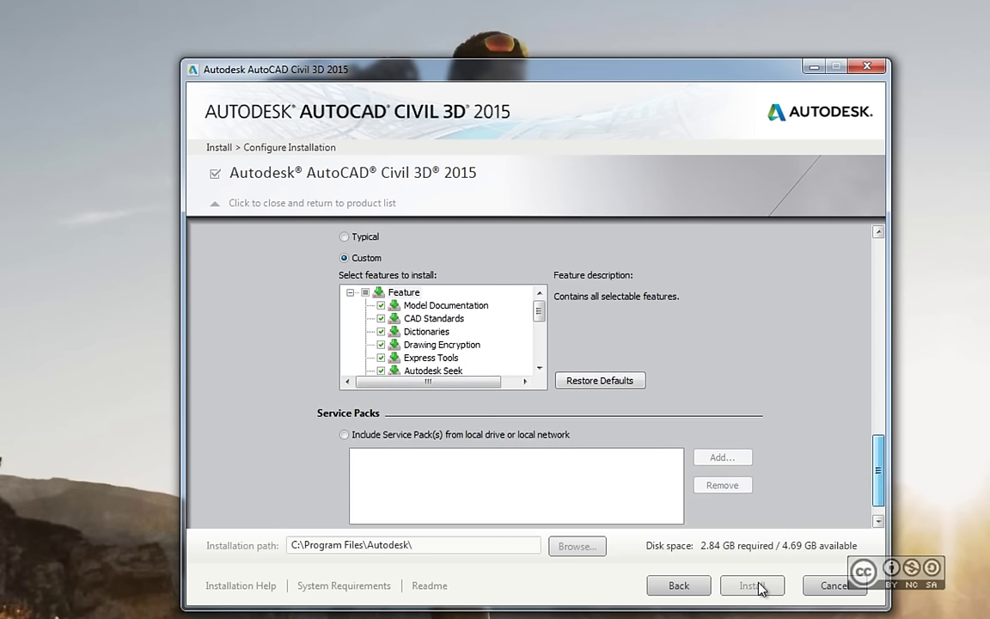
pyautogui.scroll(-1, 758, 587)
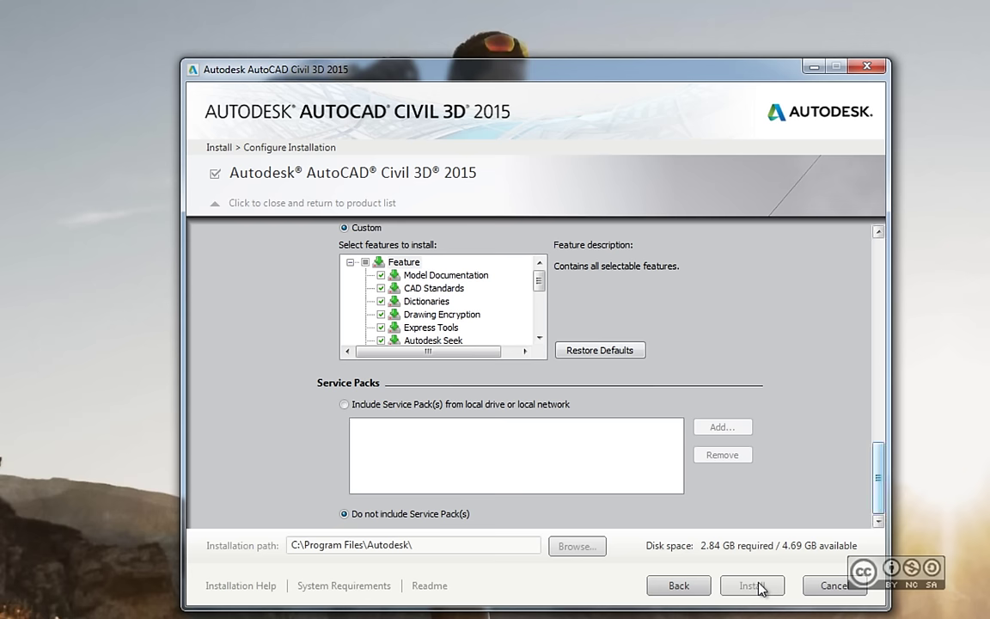
pyautogui.scroll(3, 759, 588)
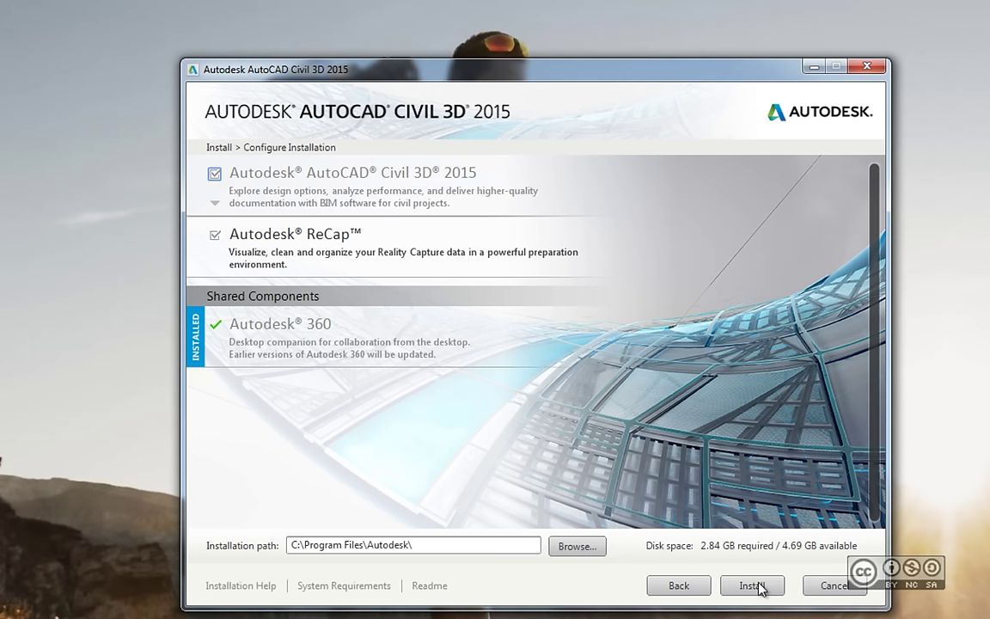
# - Change the installation path drive from C to E so it reads E:\Program Files\Autodesk\
pyautogui.click(760, 589)
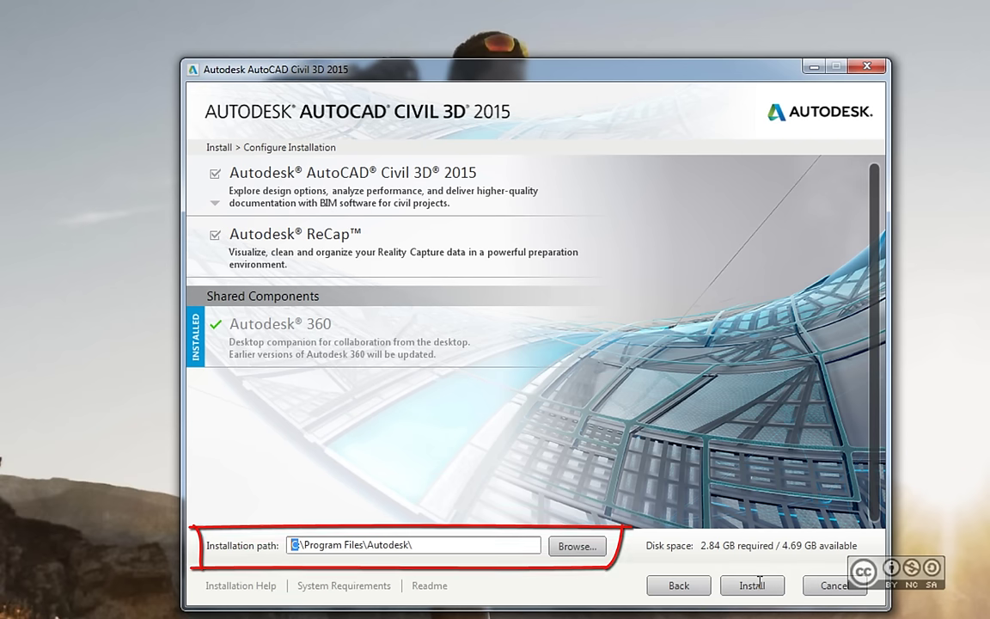
pyautogui.write('E')
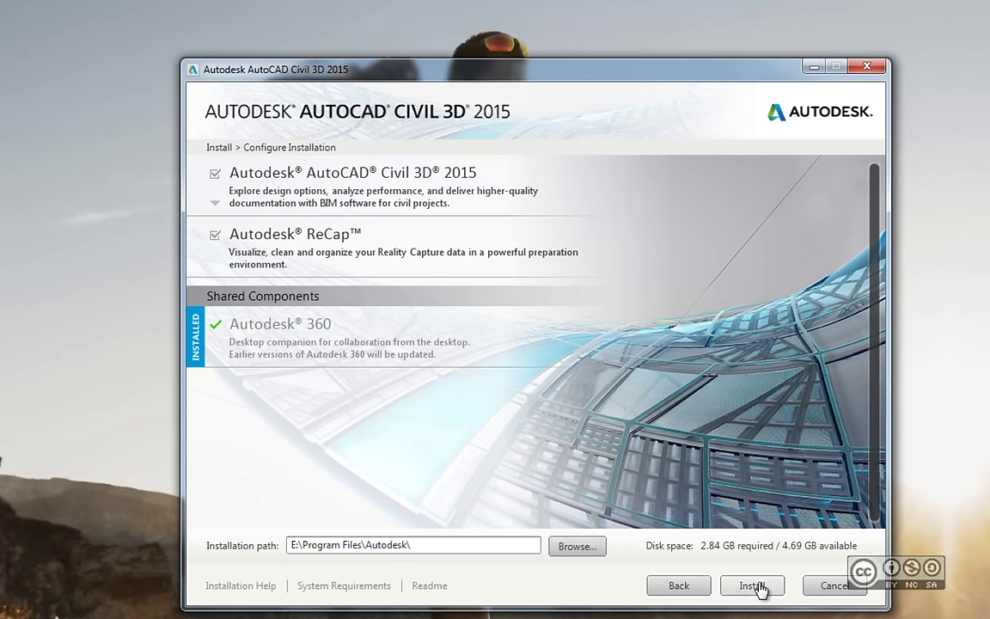
# - Install Civil 3D 2015, ReCap and Storm & Sanitary Analysis until Installation Complete appears
pyautogui.click(759, 586)
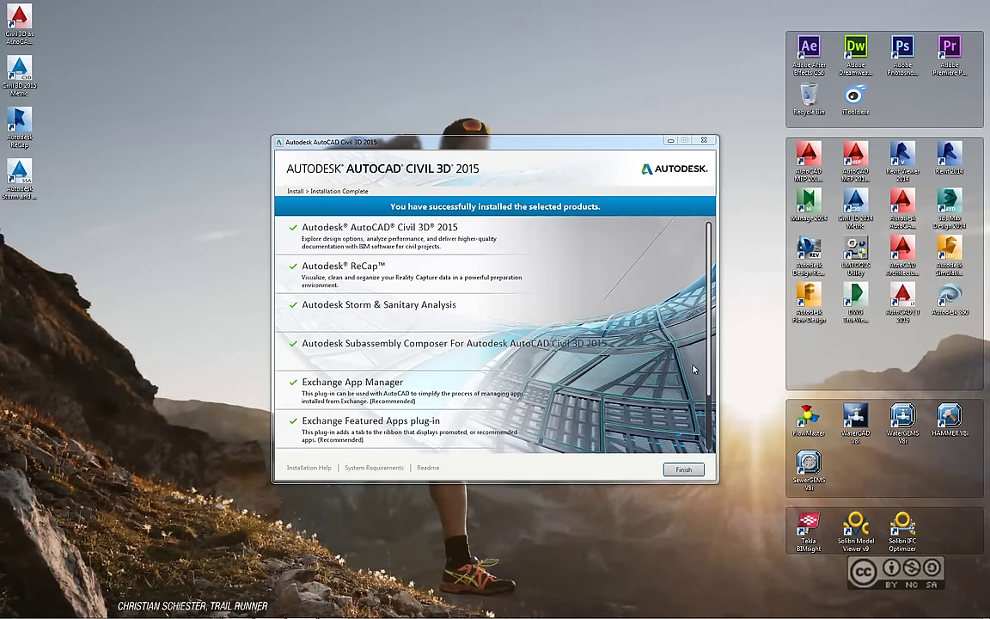
# - Finish the Installation Complete page so the installer closes and the system restart prompt appears
pyautogui.scroll(-1, 662, 379)
pyautogui.scroll(1, 700, 387)
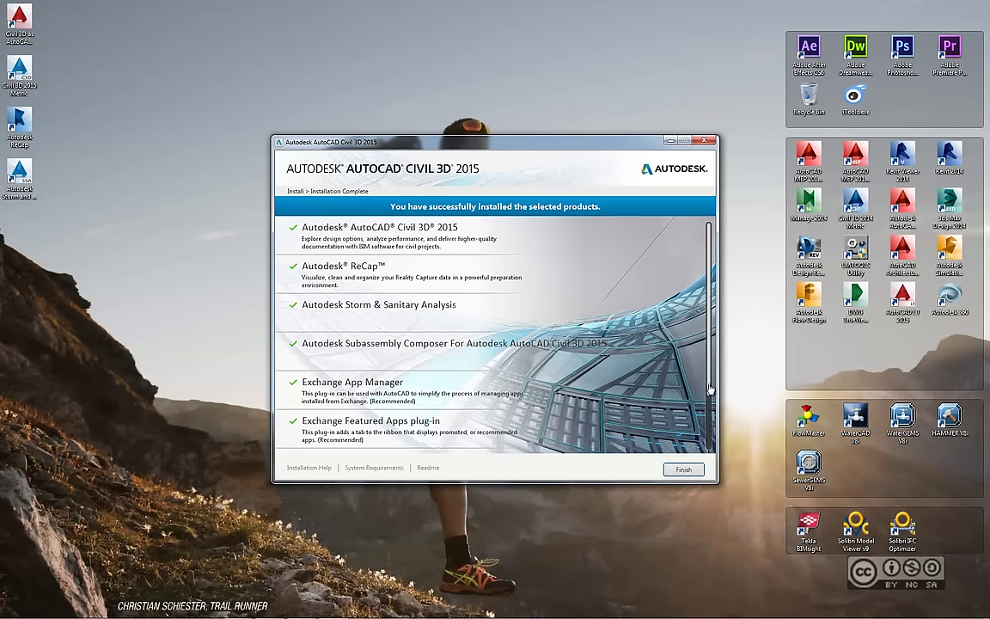
pyautogui.click(683, 470)
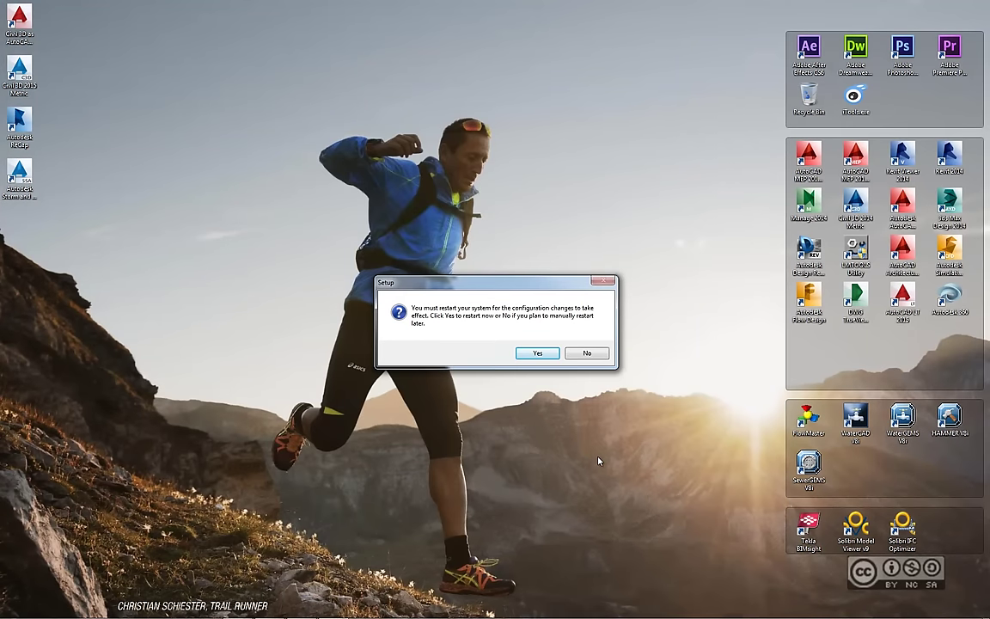